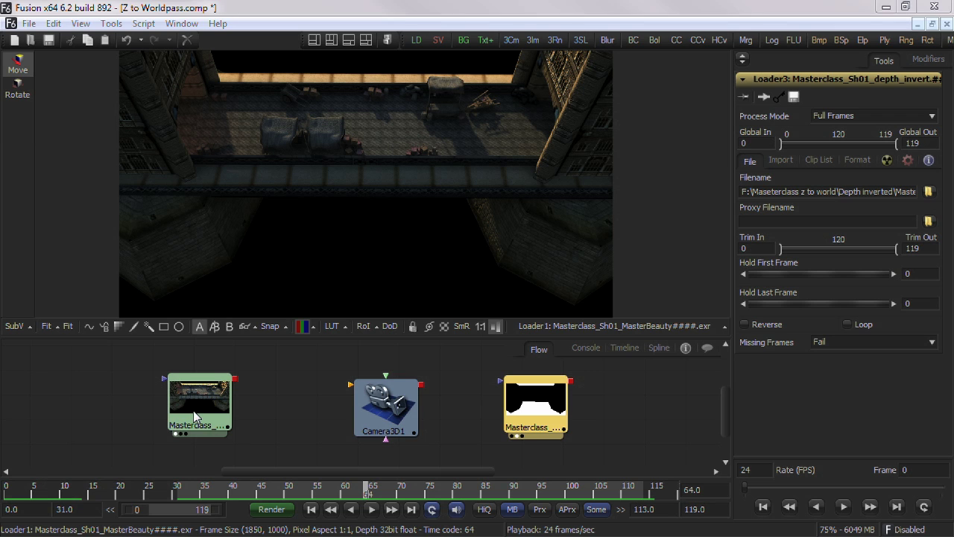
Reposition the beauty loader node and preview Camera3D1 and the inverted depth pass in the viewer.
left_click_drag(193, 410, 222, 405)
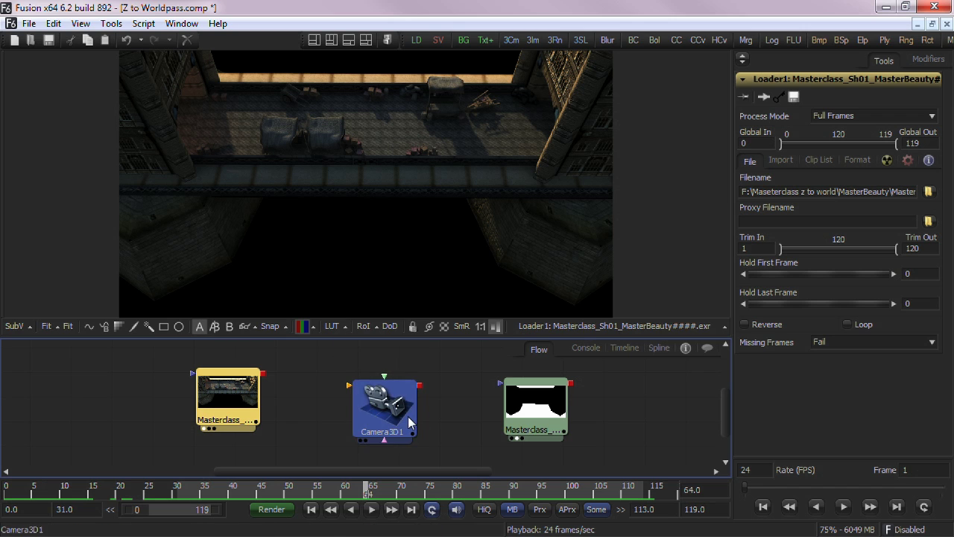
left_click_drag(408, 422, 347, 162)
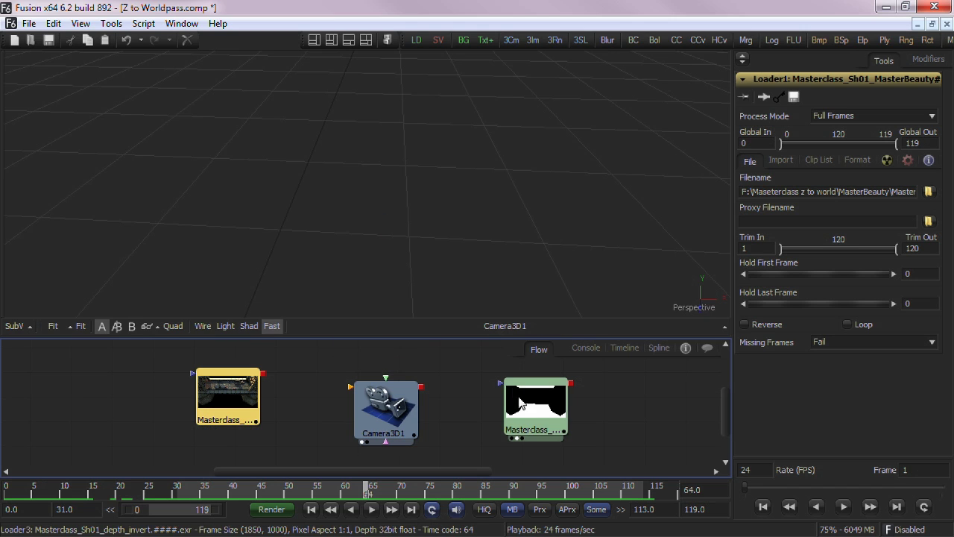
left_click_drag(536, 406, 428, 185)
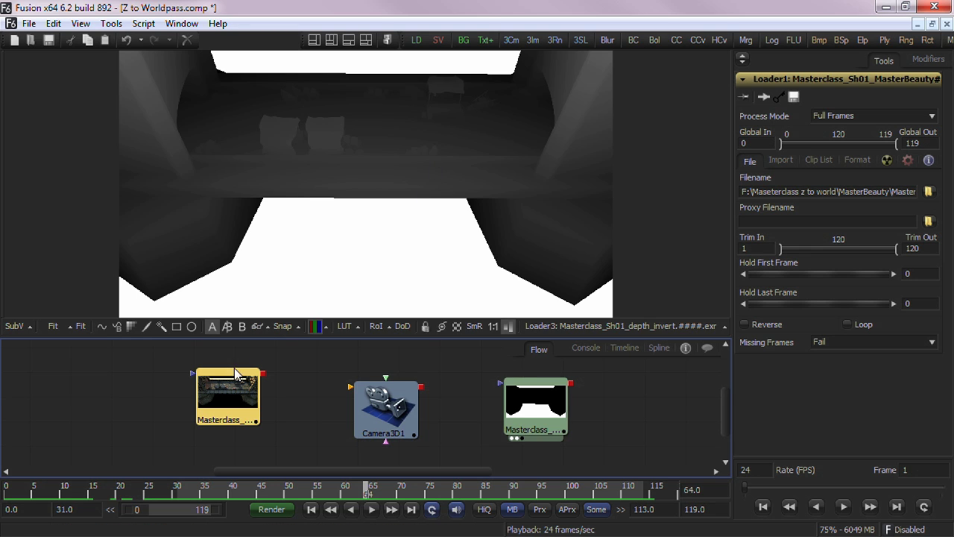
left_click_drag(222, 406, 231, 417)
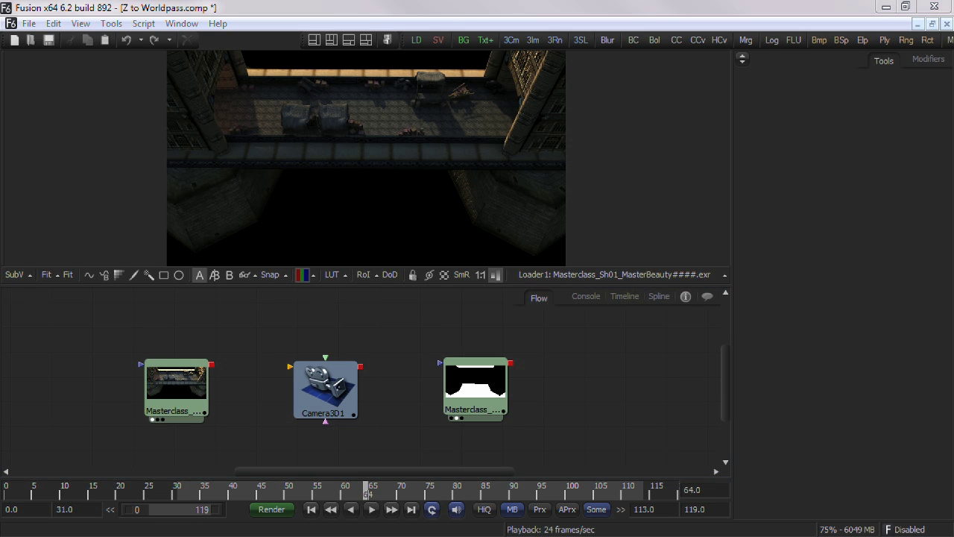
Add a Channel Booleans node with the beauty loader and inverted depth loader as inputs.
key("ctrl+space")
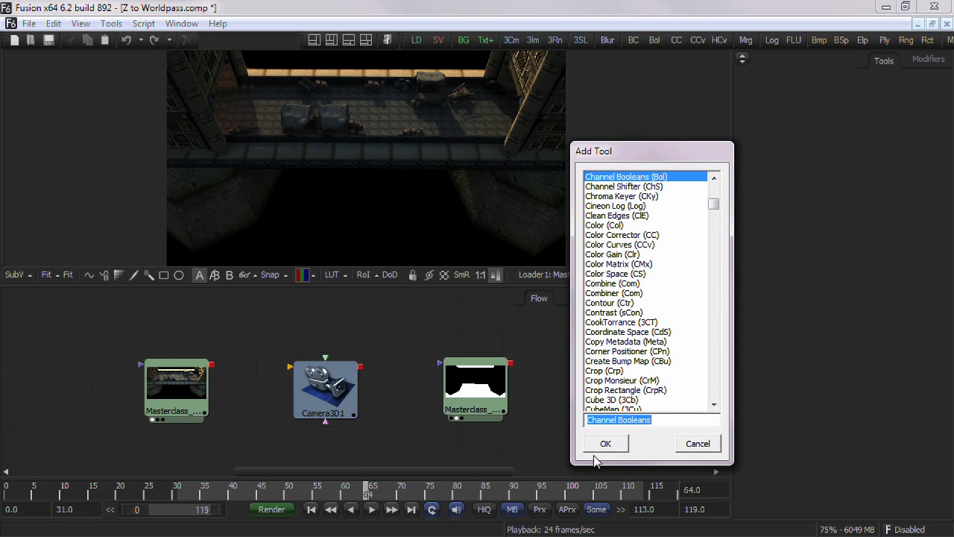
left_click(602, 444)
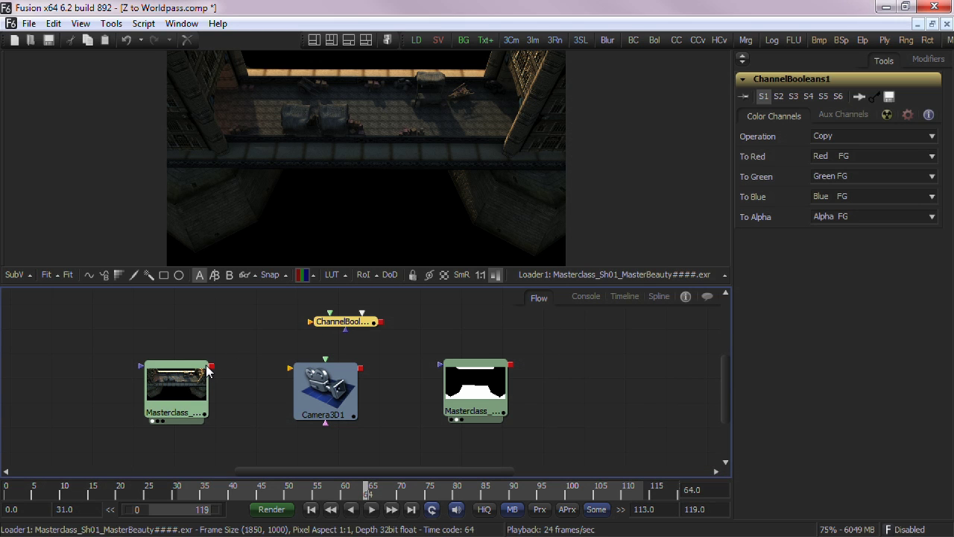
left_click_drag(212, 367, 345, 325)
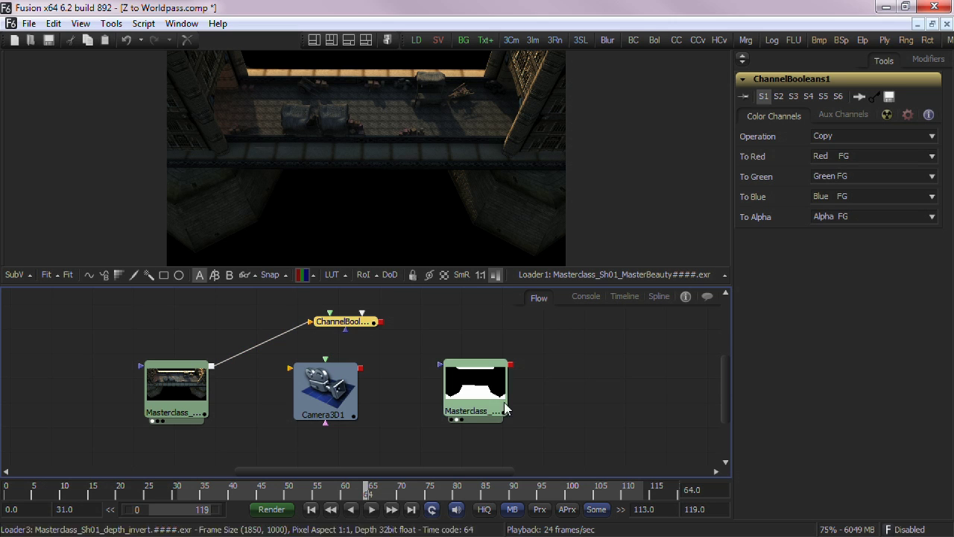
left_click_drag(511, 368, 384, 206)
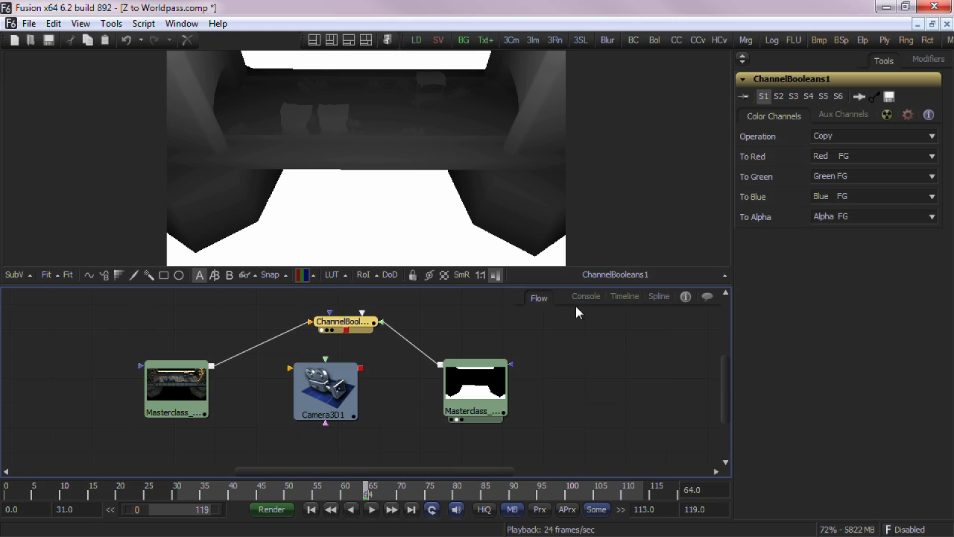
Compare the raw and normalised depth image using Show Normalised Image.
left_click(495, 275)
left_click(497, 276)
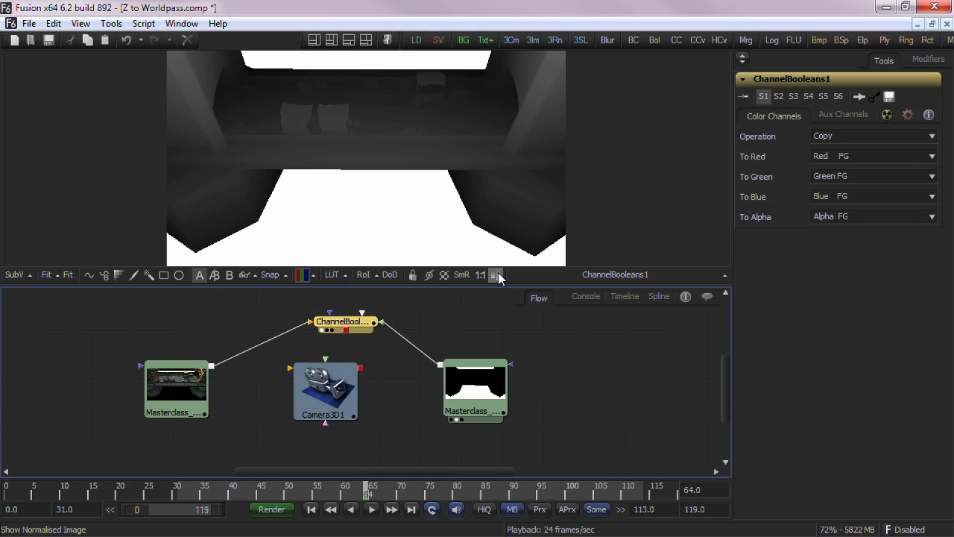
left_click(498, 276)
left_click(497, 276)
Set To Red, To Green and To Blue to Do Nothing and enable extra channels.
left_click(837, 156)
scroll(837, 157, "down", 4)
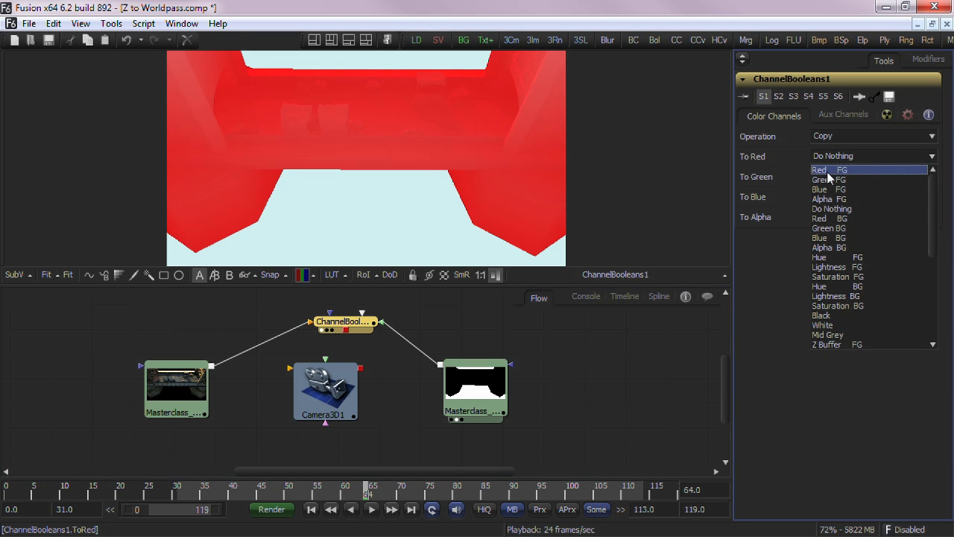
left_click(751, 179)
left_click(816, 177)
scroll(816, 177, "down", 3)
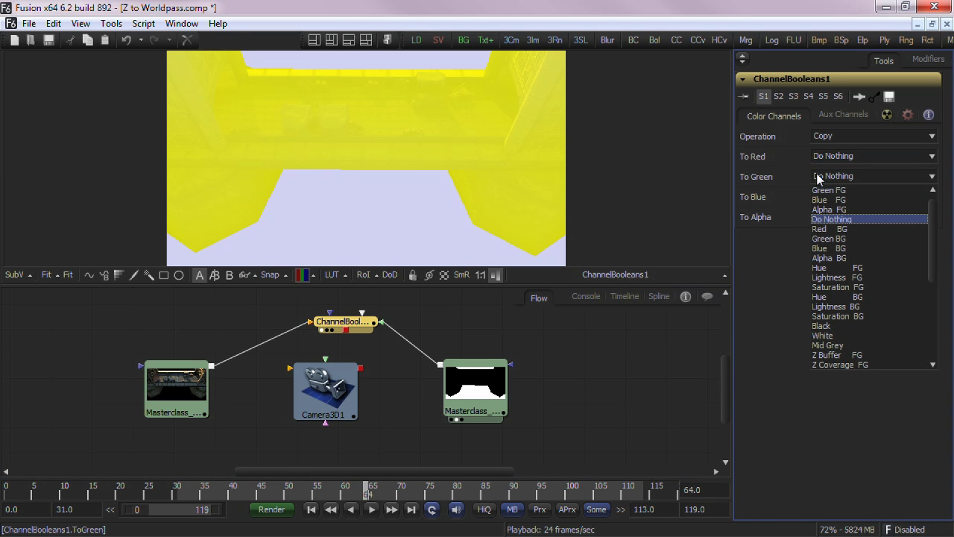
left_click(785, 183)
left_click(816, 196)
scroll(817, 196, "down", 2)
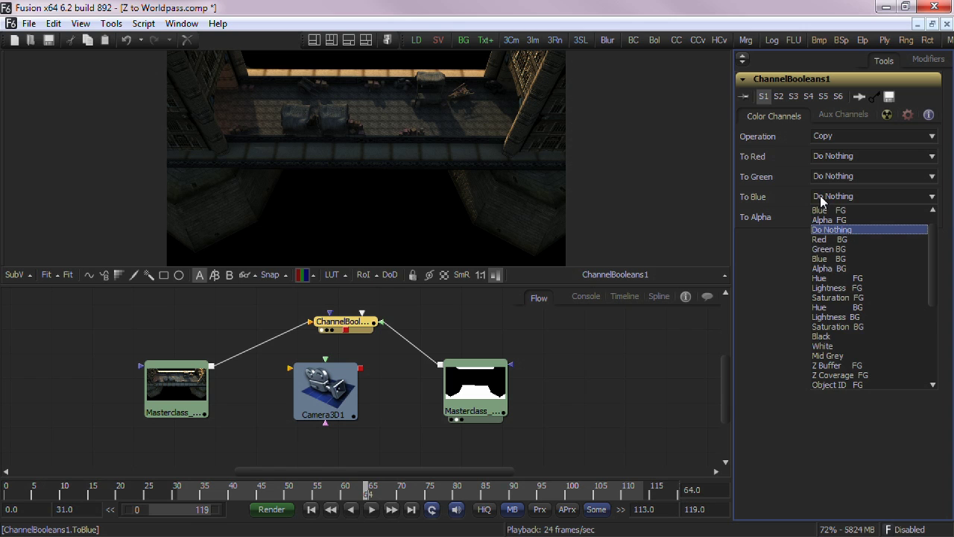
left_click(766, 193)
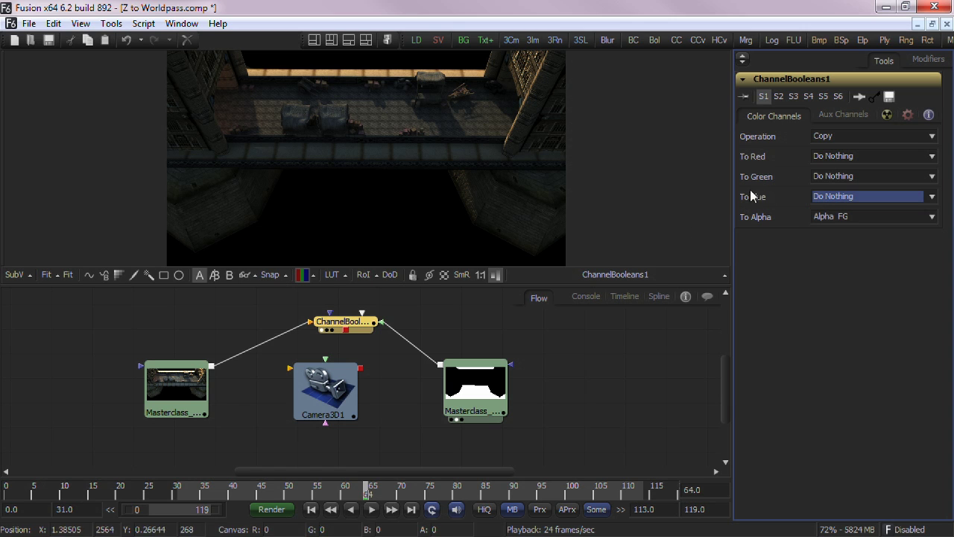
left_click(839, 118)
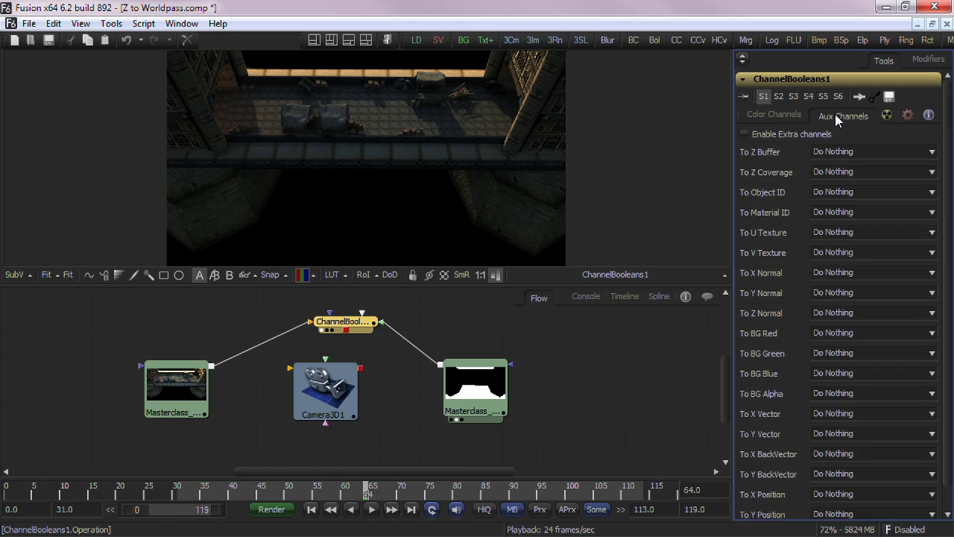
left_click(801, 134)
Set ChannelBooleans1's To Z Buffer source to the foreground red channel (Red FG).
left_click(829, 152)
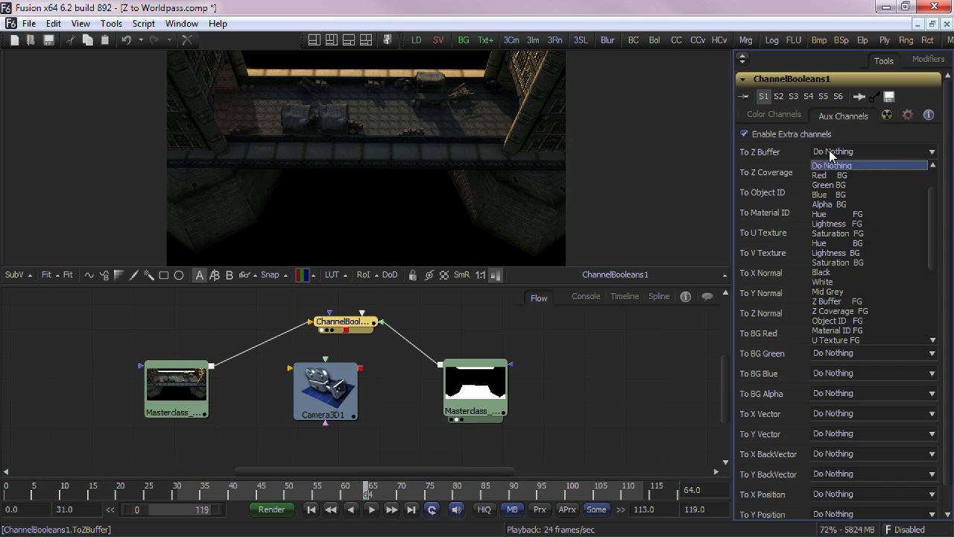
left_click(833, 164)
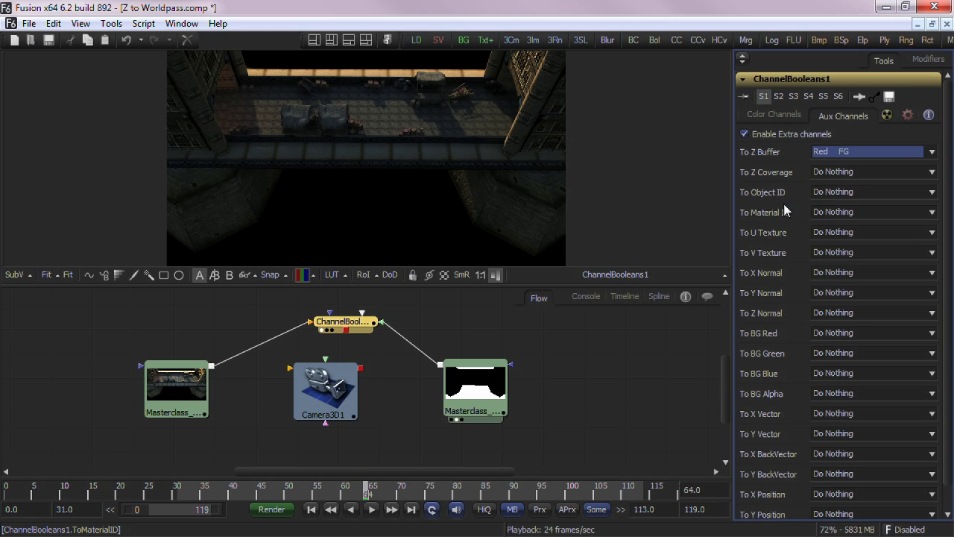
left_click(932, 152)
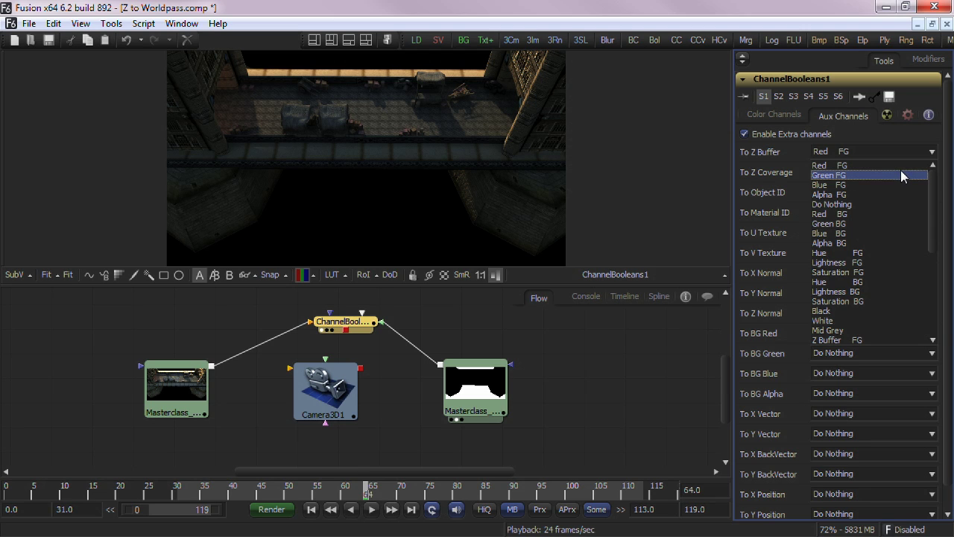
left_click(899, 166)
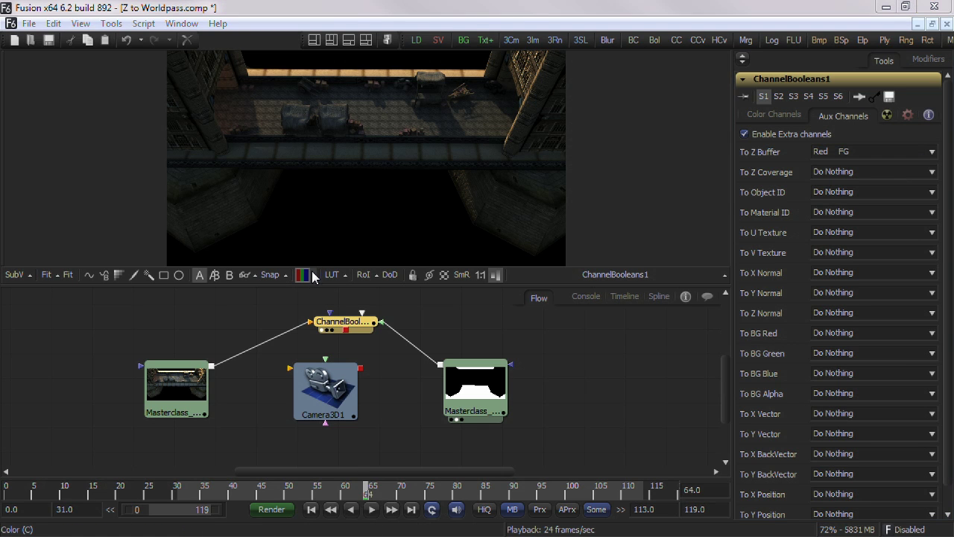
left_click(111, 23)
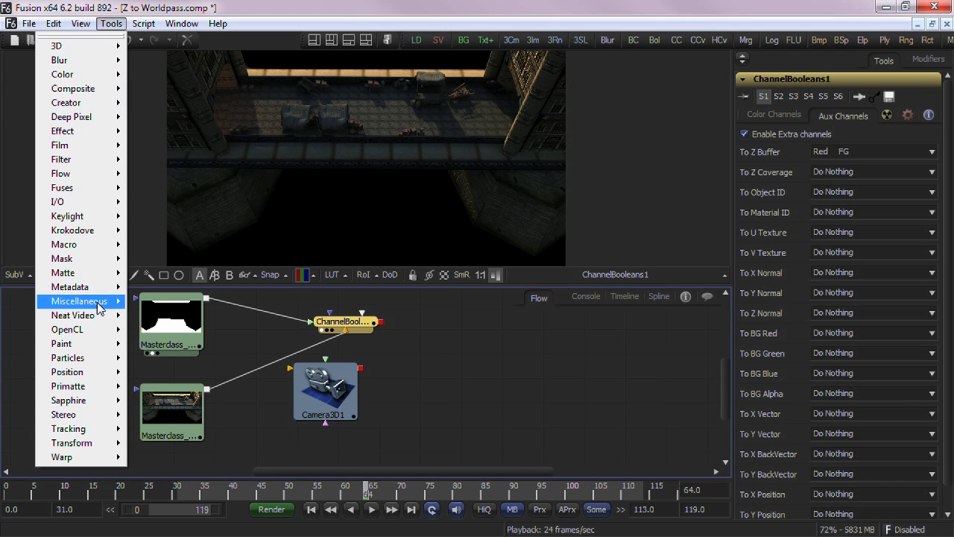
Insert a Z to WorldPos node from the Position tools after ChannelBooleans1.
mouse_move(86, 375)
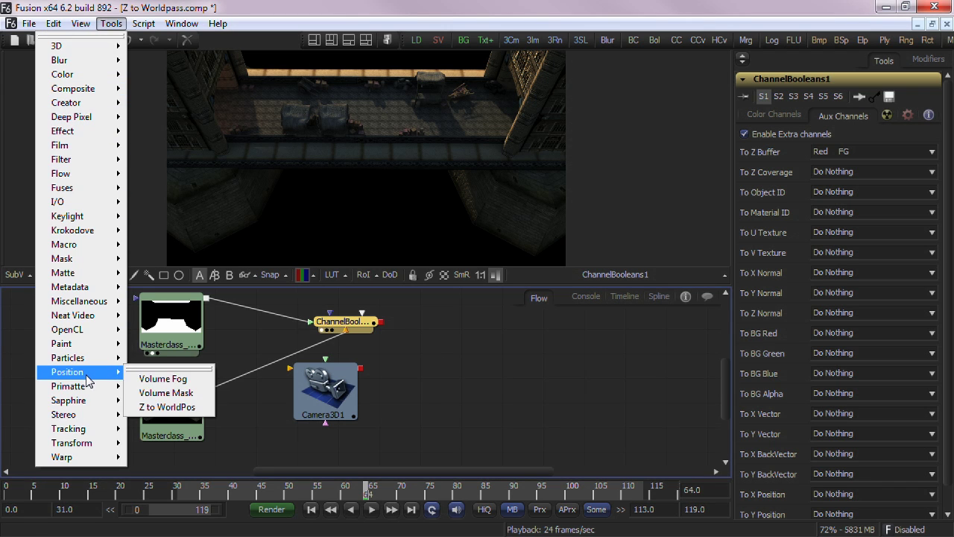
left_click(183, 408)
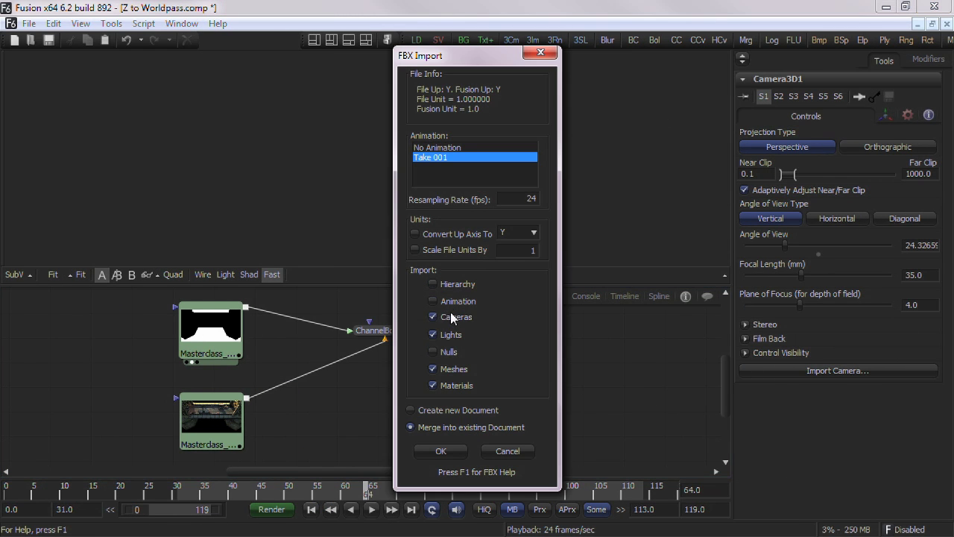
Import the FBX scene's camera without lights or materials, with file type set to All Files.
left_click(441, 334)
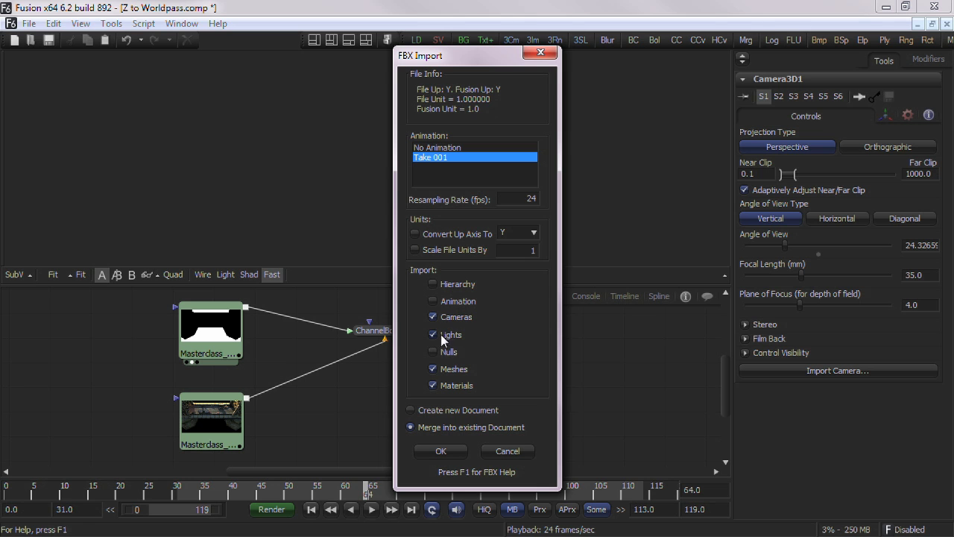
left_click(443, 385)
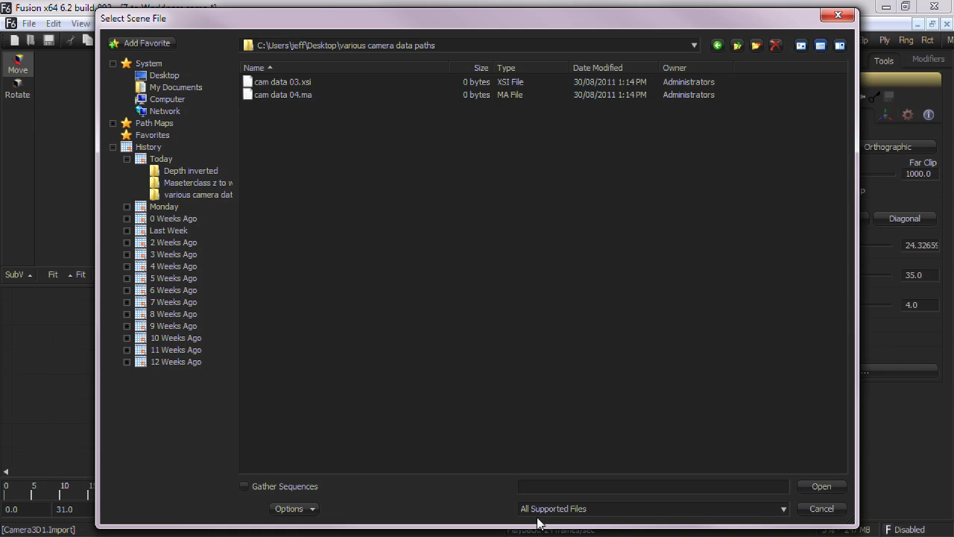
left_click(537, 508)
left_click(542, 495)
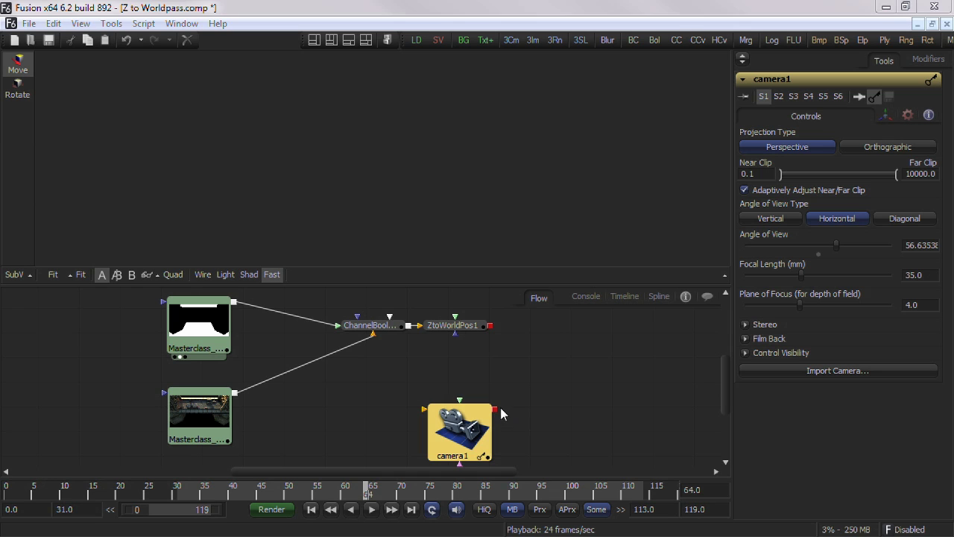
Connect camera1 to ZtoWorldPos1's camera input and remove the extra Merge3D1 node.
left_click_drag(495, 408, 455, 329)
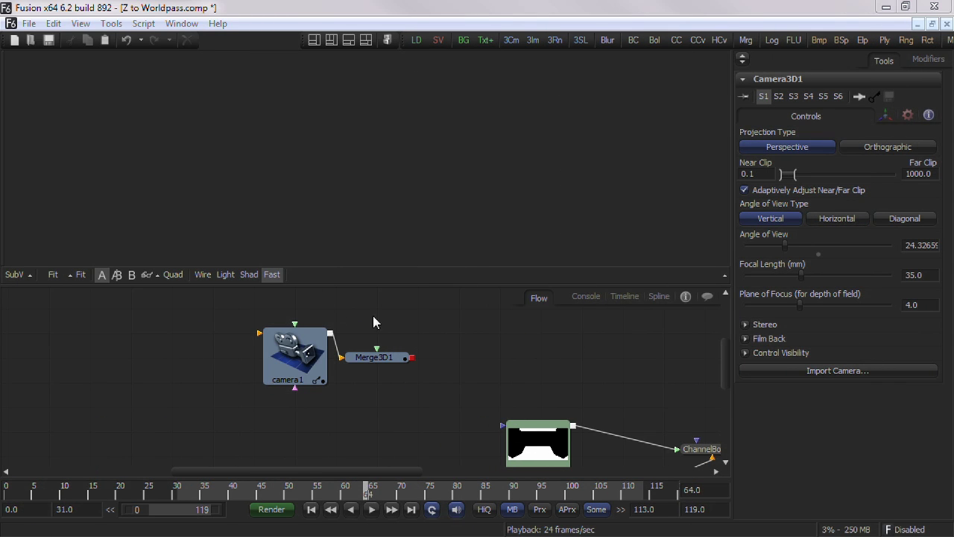
left_click(392, 357)
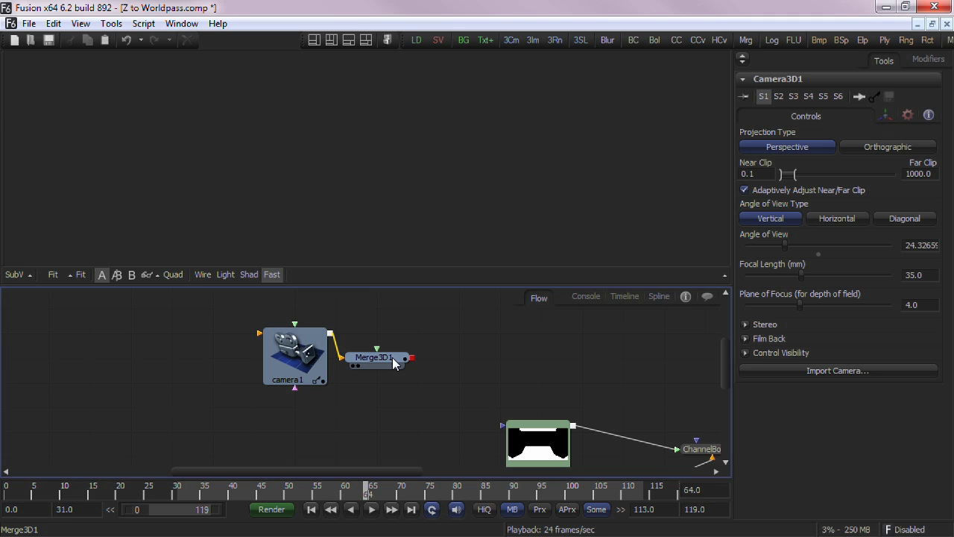
key("ctrl+z")
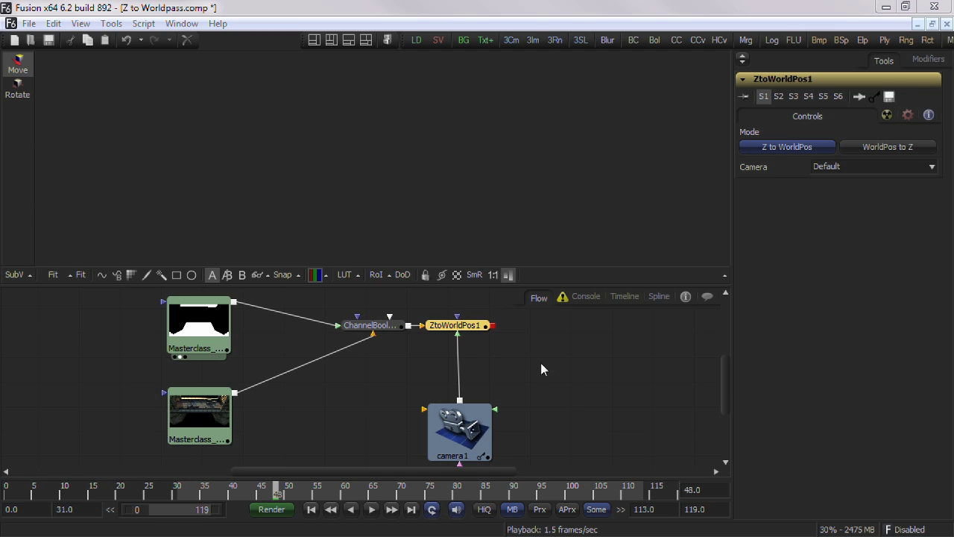
Keep ZtoWorldPos1 in Z to WorldPos mode using camera1, and view its output.
left_click(497, 346)
left_click(472, 329)
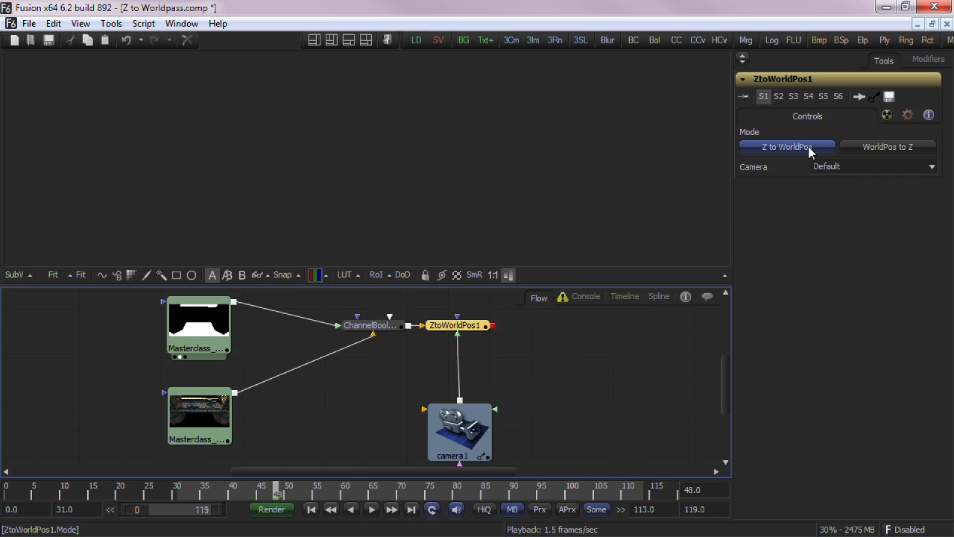
left_click(851, 146)
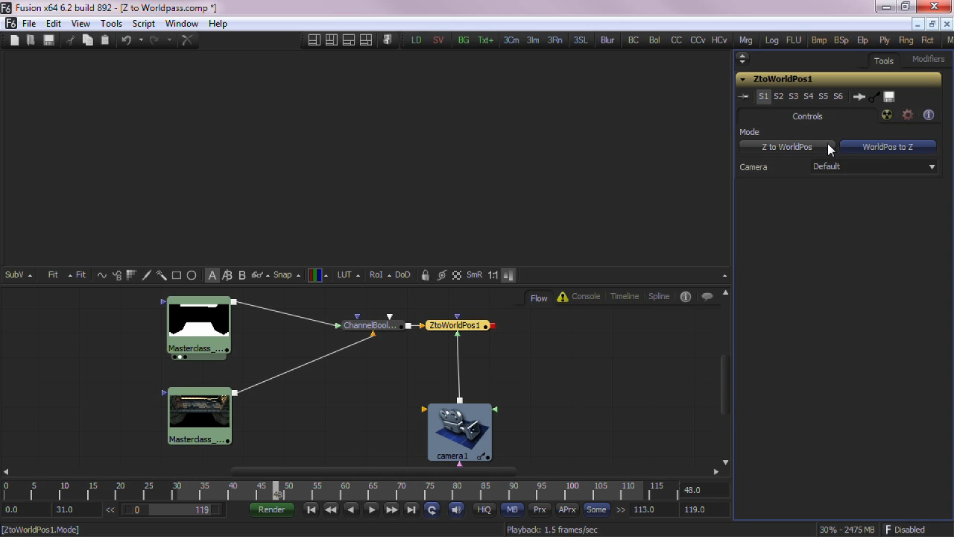
left_click(829, 148)
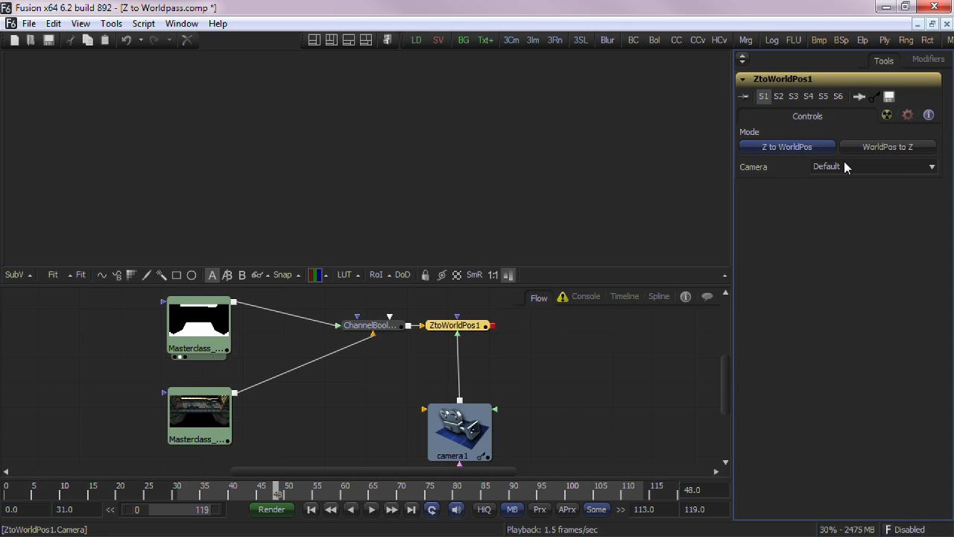
left_click(845, 163)
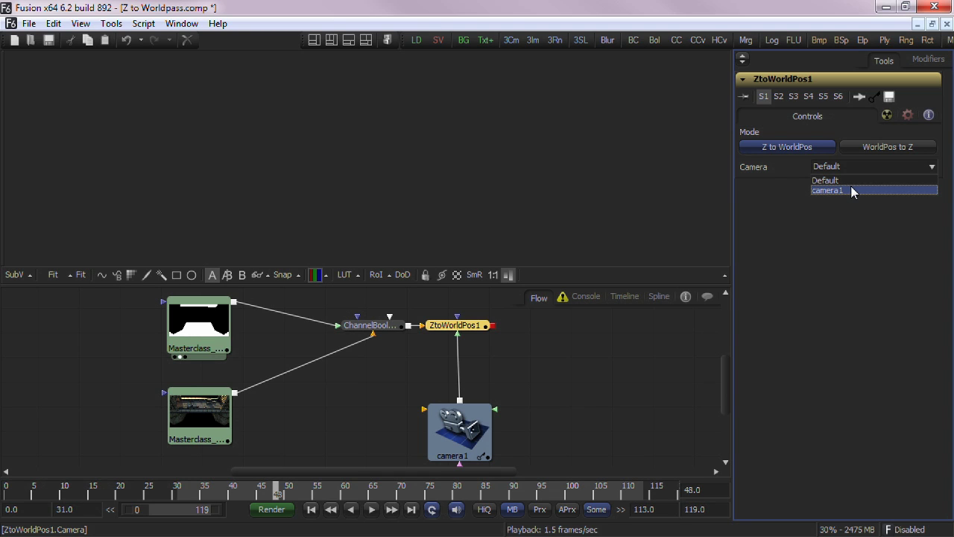
left_click(852, 189)
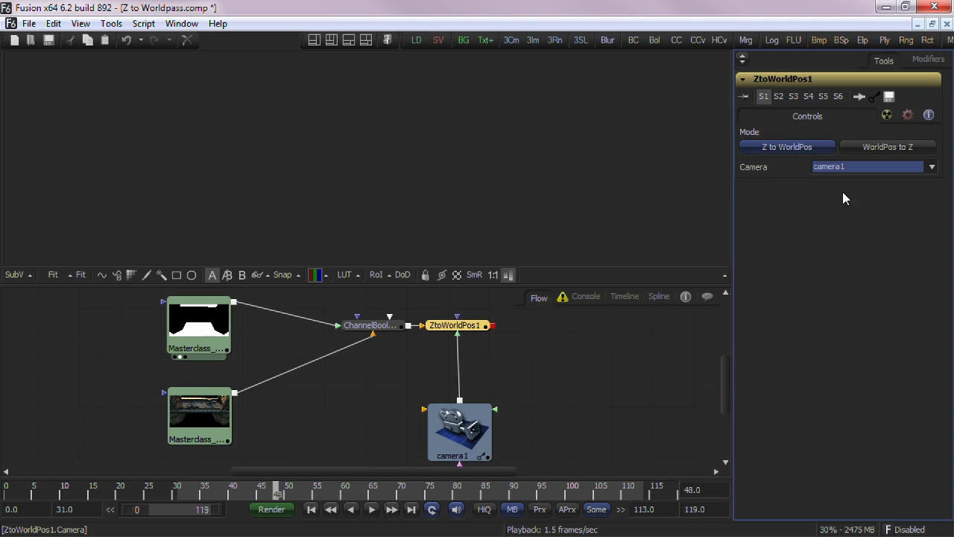
left_click_drag(444, 329, 411, 207)
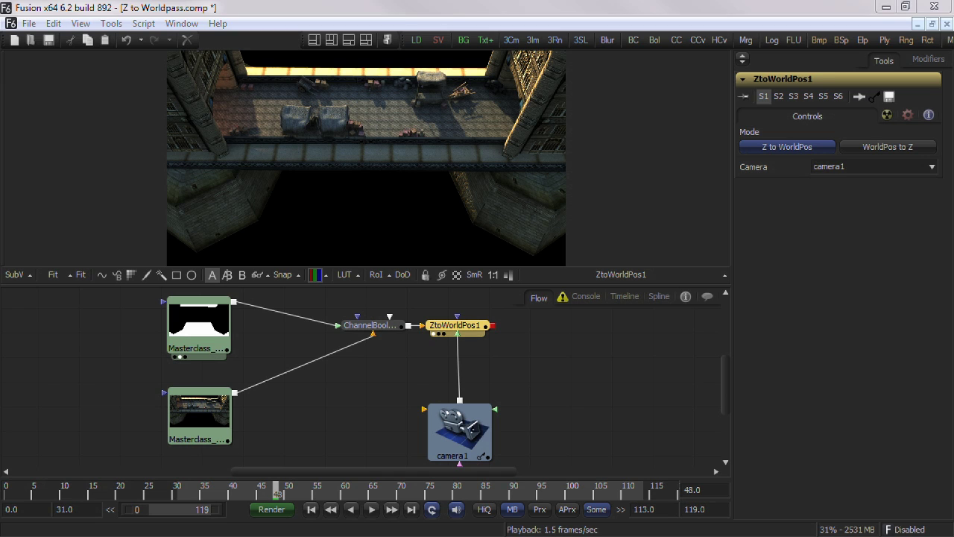
key("ctrl+space")
Insert a Channel Booleans node after ZtoWorldPos1 and place it below-right.
type("channel")
key("Return")
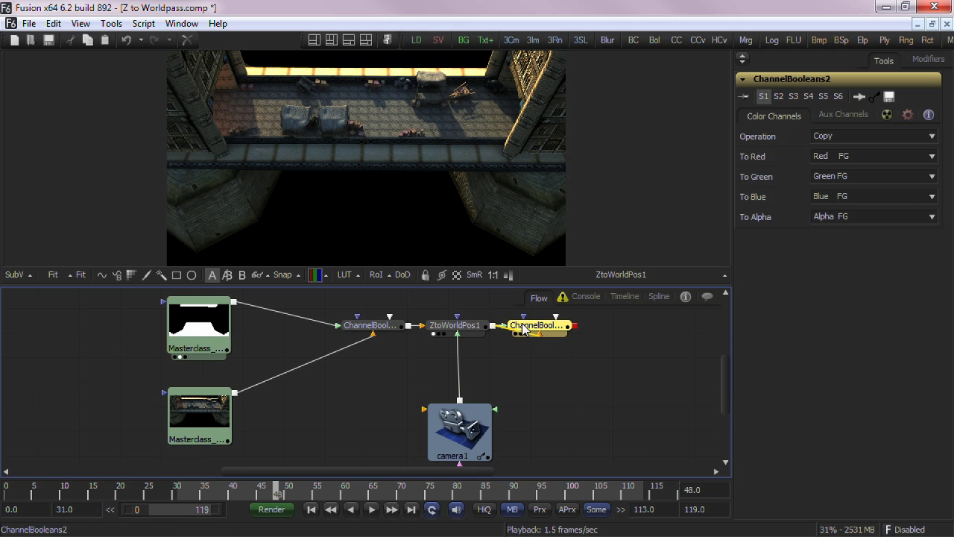
left_click_drag(524, 330, 600, 381)
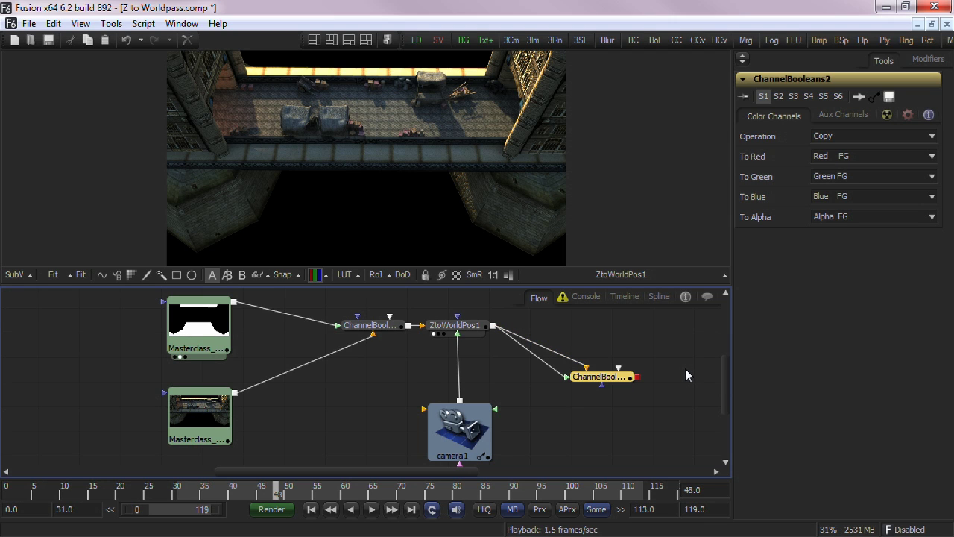
Route X, Y and Z Position FG into red, green and blue, and view ChannelBooleans2.
left_click(906, 157)
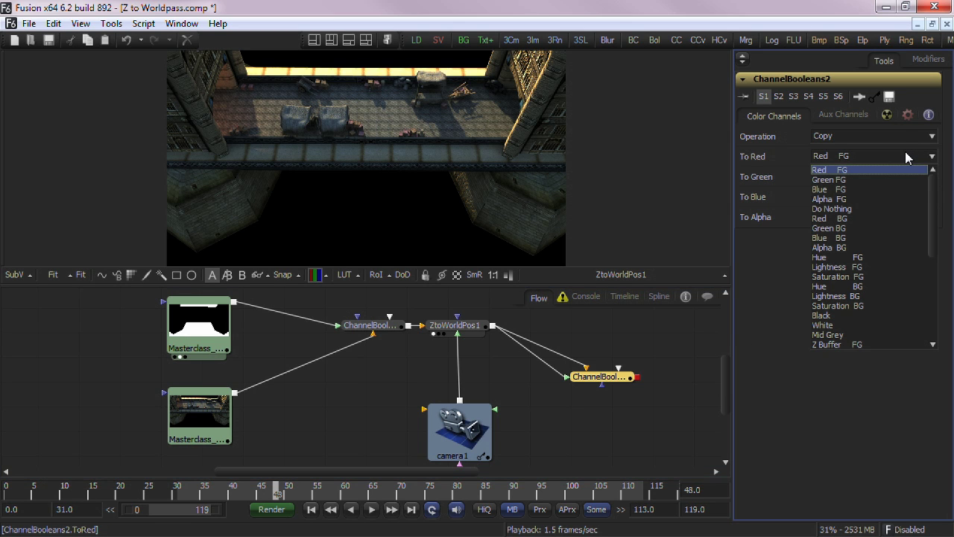
scroll(907, 157, "down", 20)
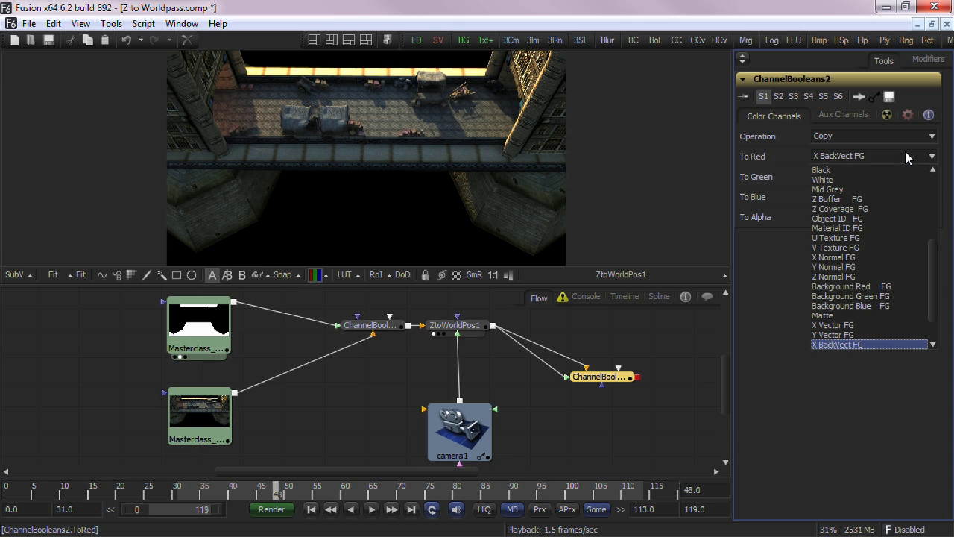
scroll(905, 151, "down", 2)
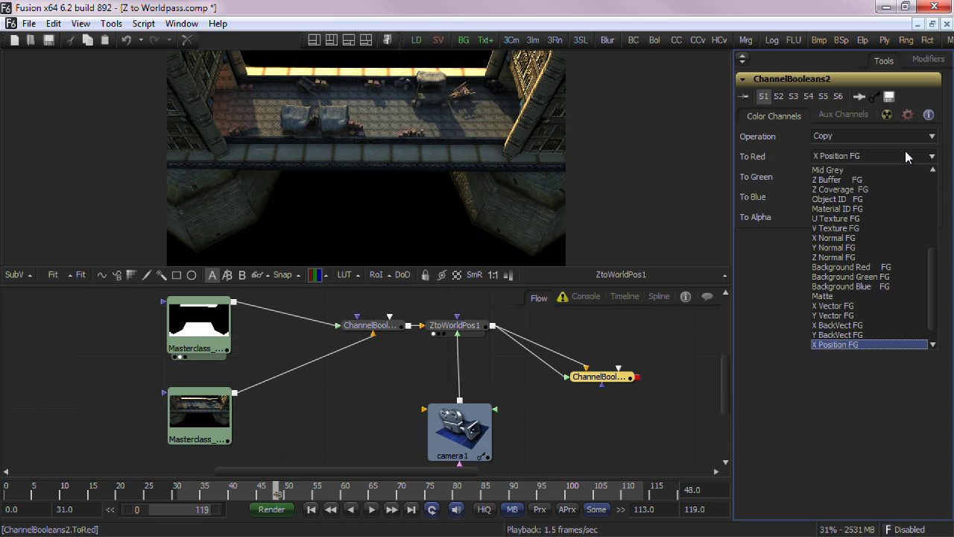
left_click(833, 343)
left_click(876, 176)
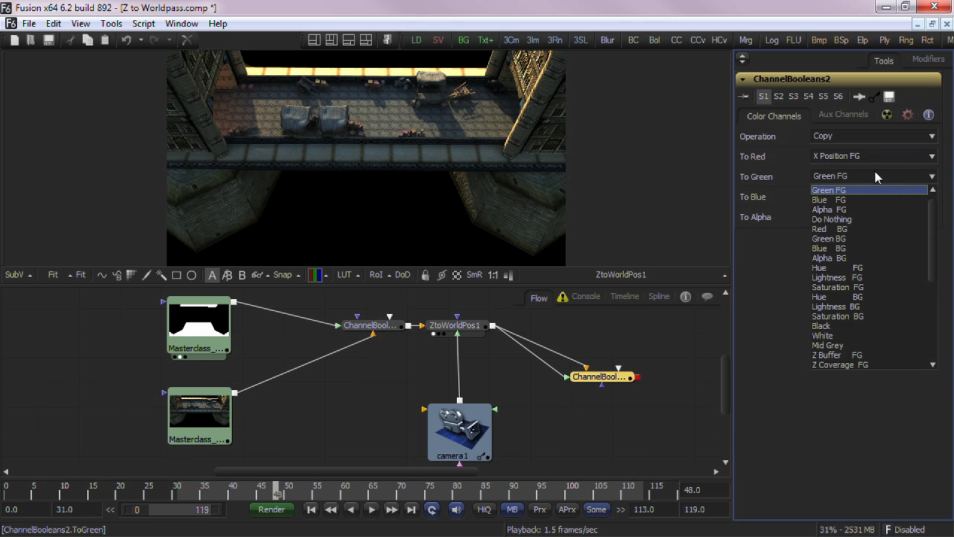
scroll(876, 171, "down", 5)
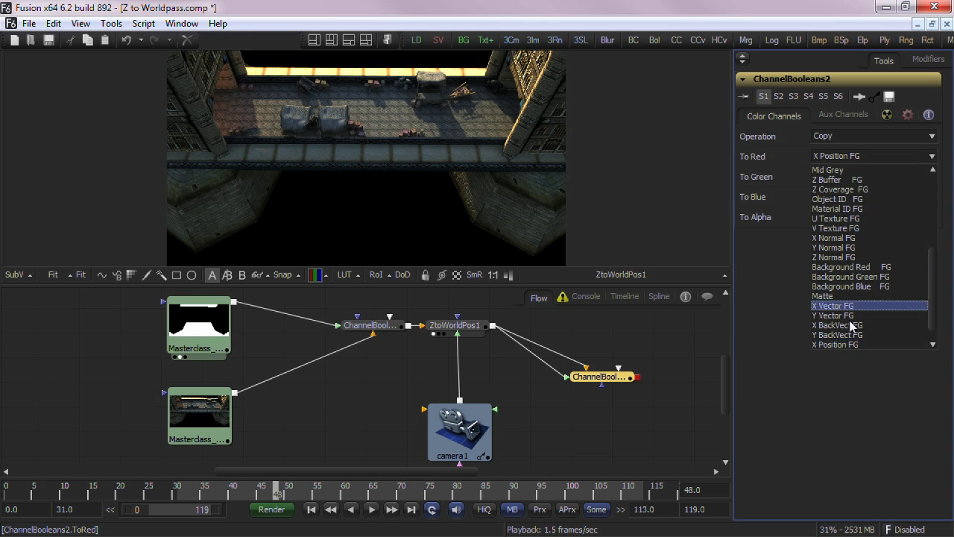
scroll(833, 345, "down", 1)
left_click(833, 345)
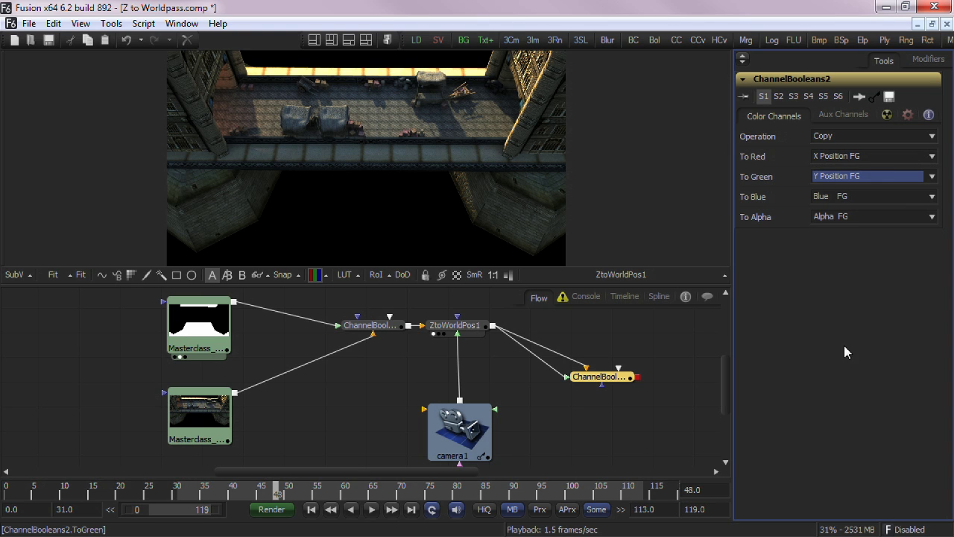
left_click(878, 195)
scroll(873, 223, "down", 10)
left_click(833, 382)
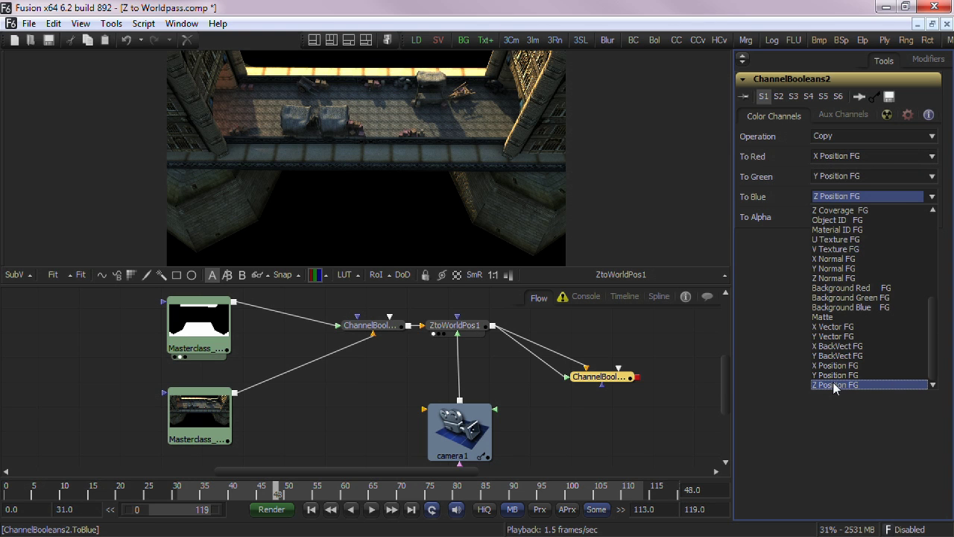
key("1")
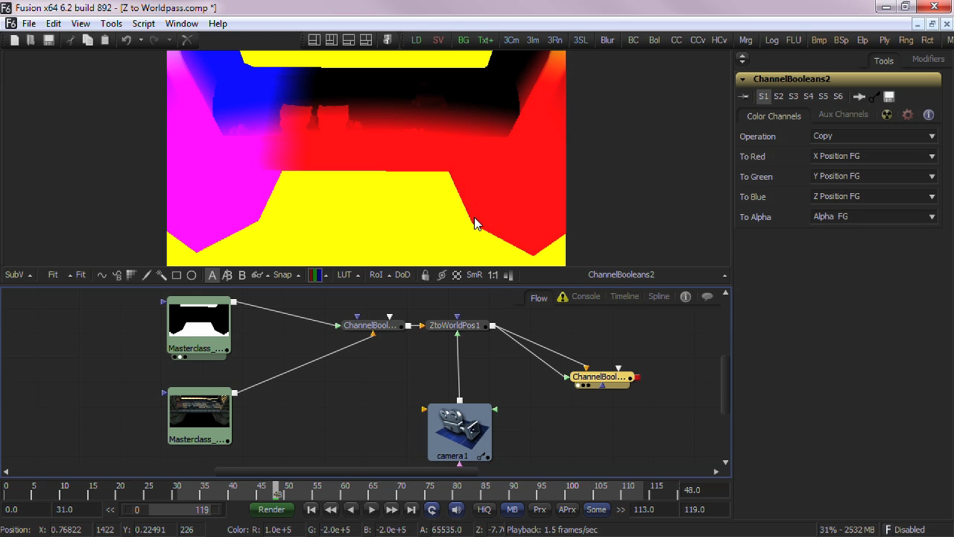